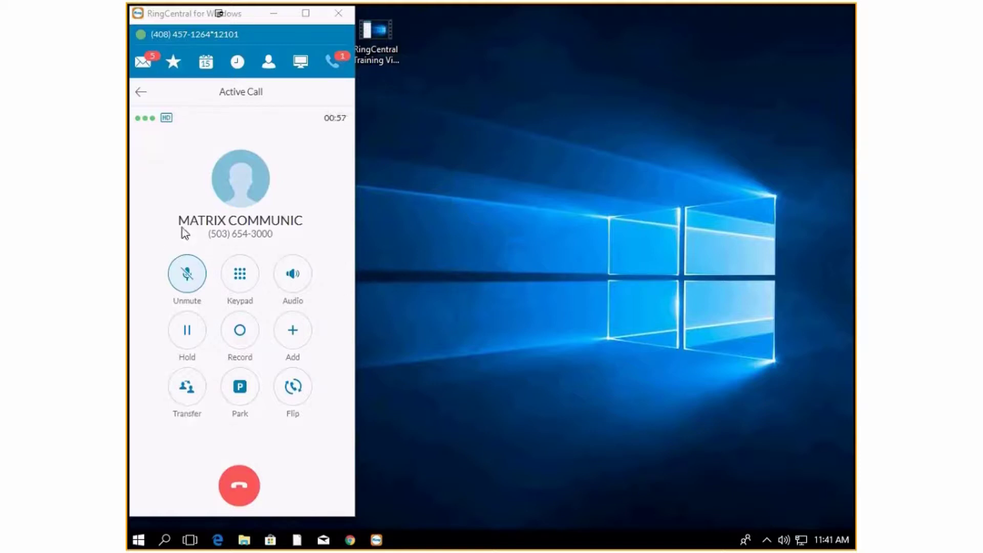
{"action": "left_click", "coordinate": [189, 279]}
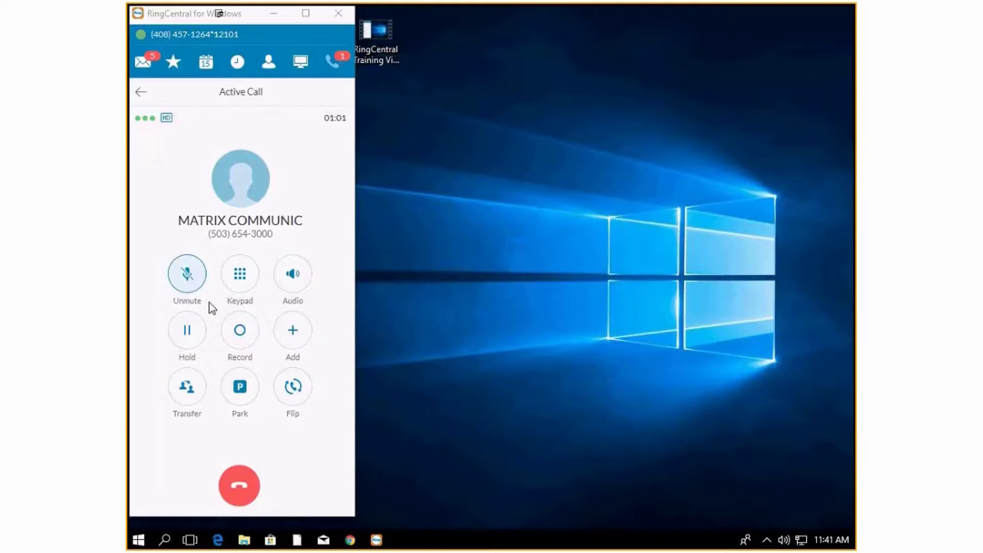
{"action": "left_click", "coordinate": [241, 275]}
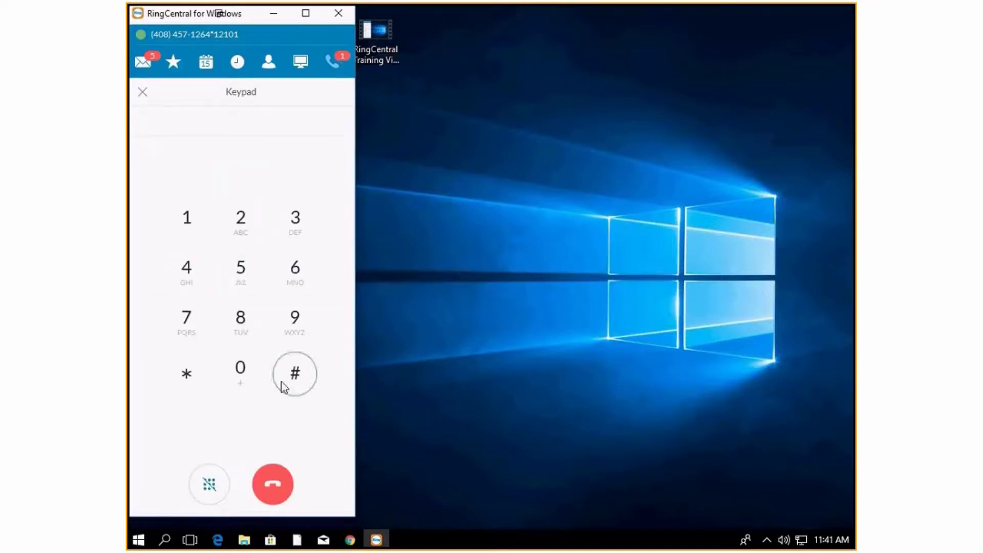
{"action": "left_click", "coordinate": [144, 94]}
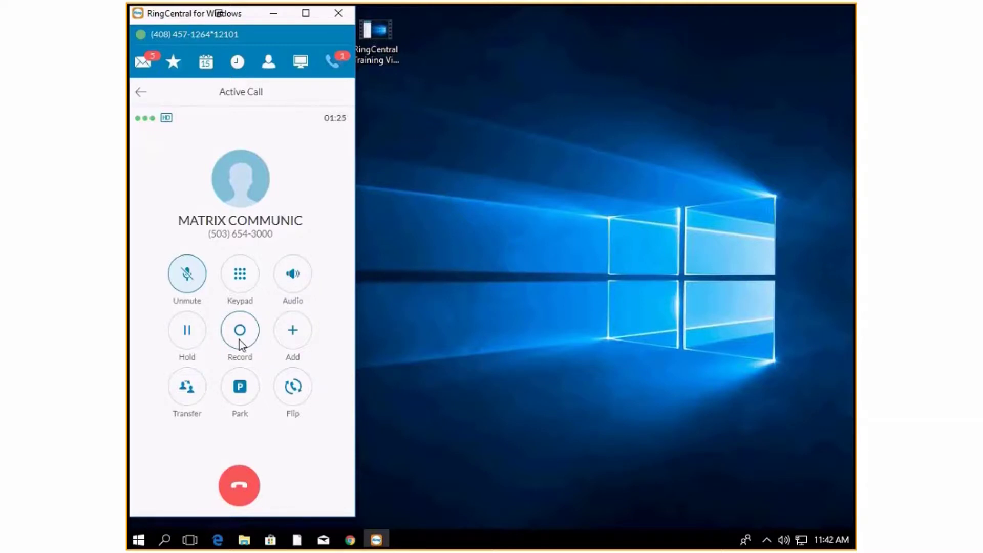
{"action": "left_click", "coordinate": [293, 331]}
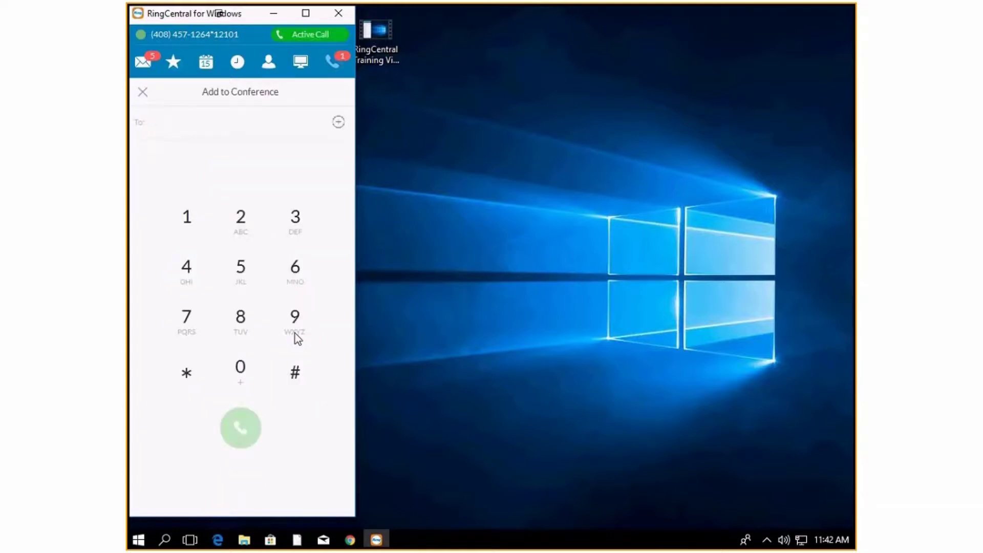
{"action": "type", "text": "jame"}
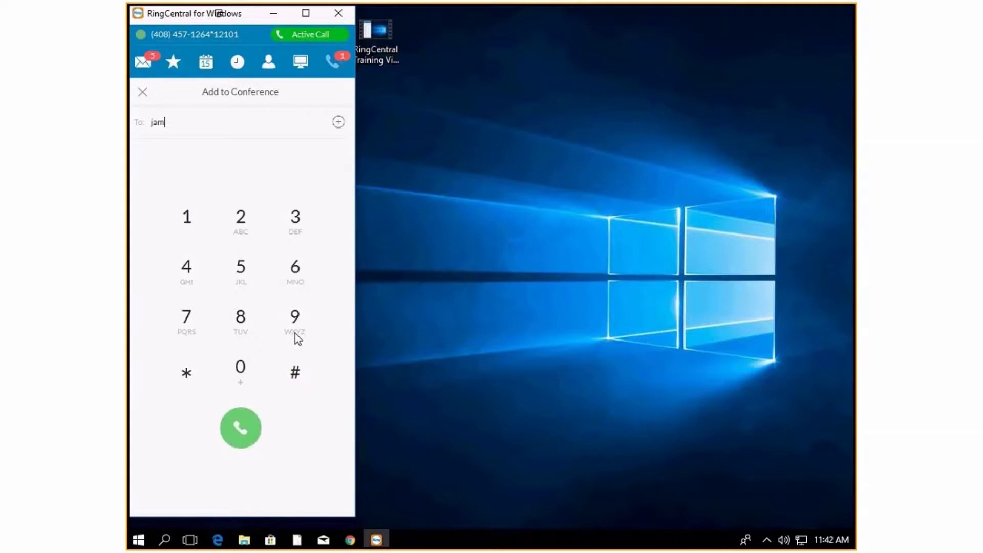
{"action": "key", "text": "BackSpace"}
{"action": "key", "text": "BackSpace"}
{"action": "key", "text": "BackSpace"}
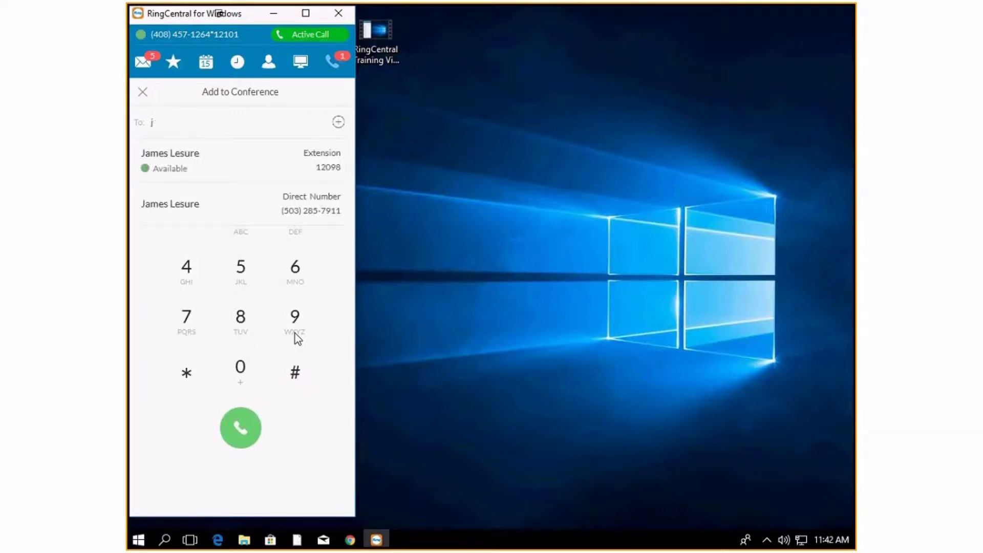
{"action": "type", "text": "503"}
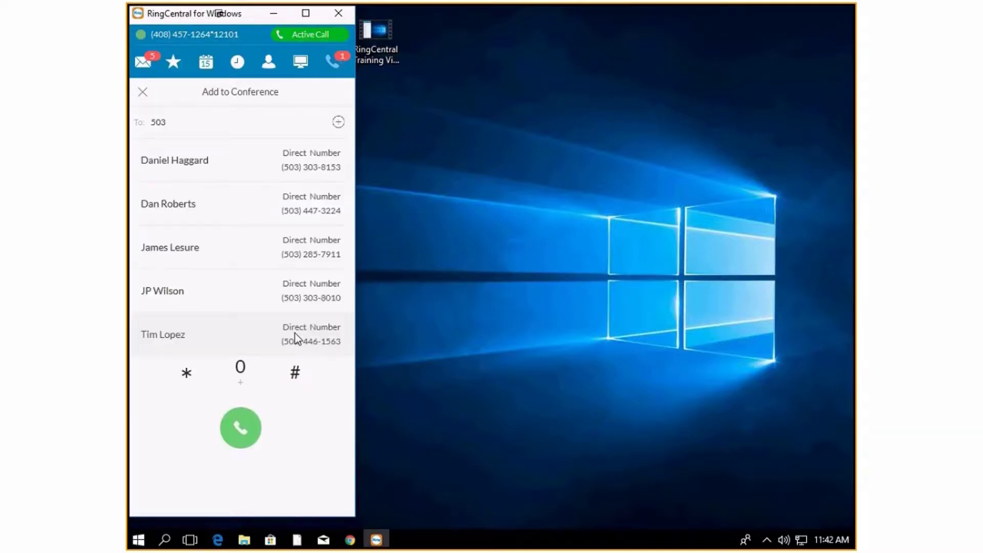
{"action": "key", "text": "BackSpace"}
{"action": "key", "text": "BackSpace"}
{"action": "key", "text": "BackSpace"}
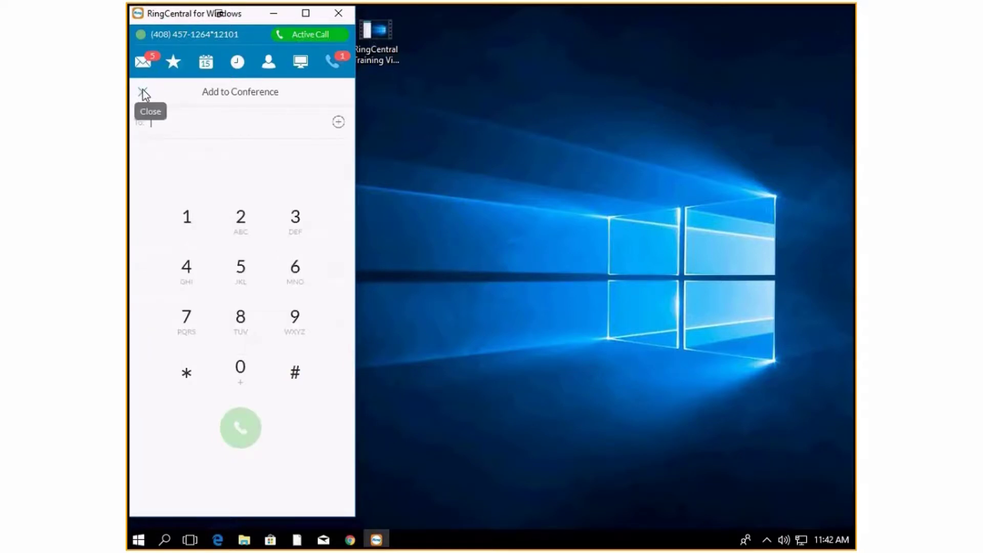
{"action": "left_click", "coordinate": [143, 93]}
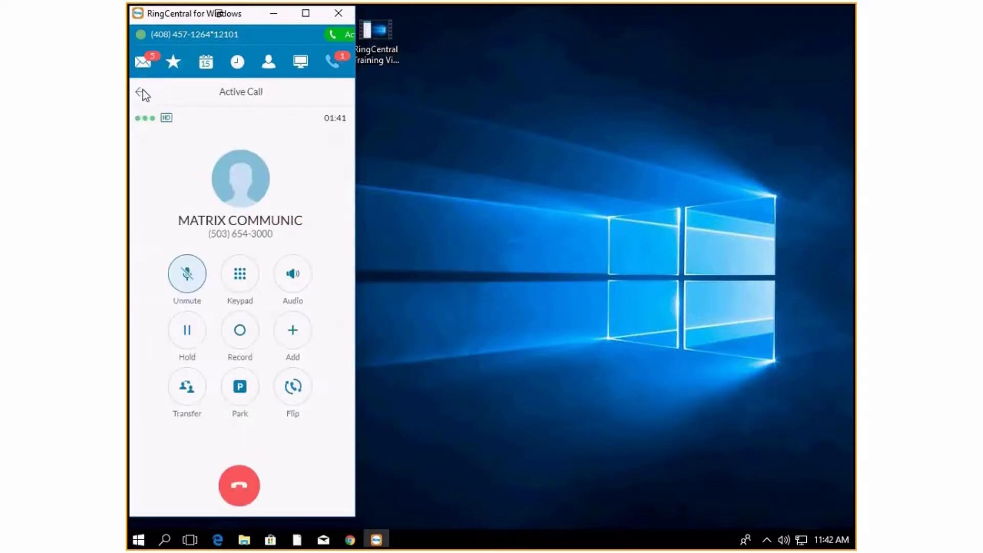
{"action": "left_click", "coordinate": [187, 387]}
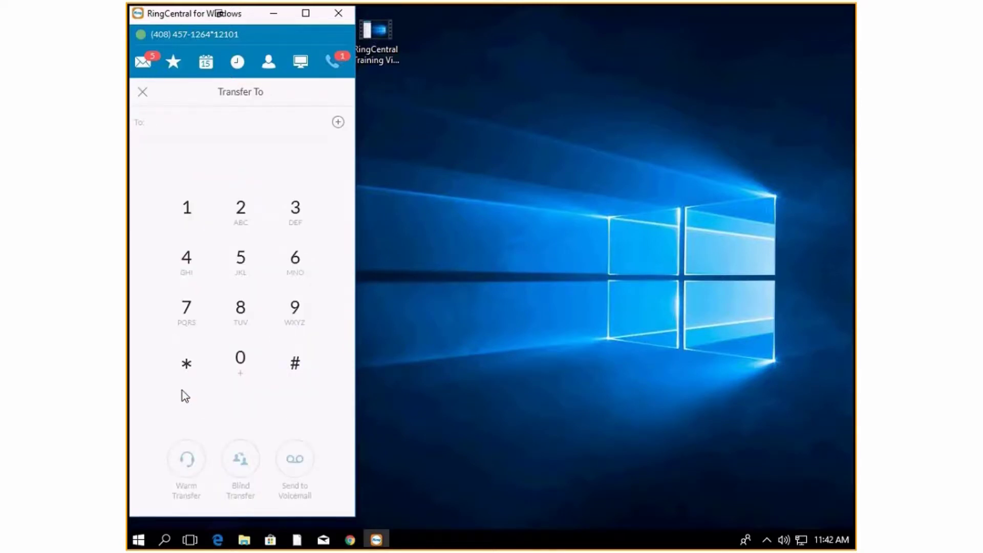
{"action": "type", "text": "jame"}
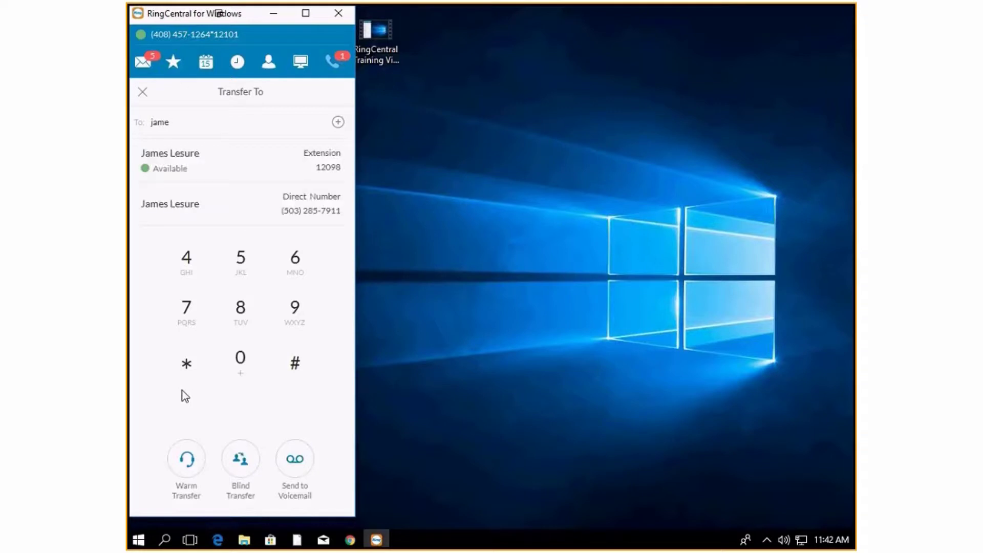
{"action": "key", "text": "BackSpace"}
{"action": "key", "text": "BackSpace"}
{"action": "key", "text": "BackSpace"}
{"action": "key", "text": "BackSpace"}
{"action": "type", "text": "503"}
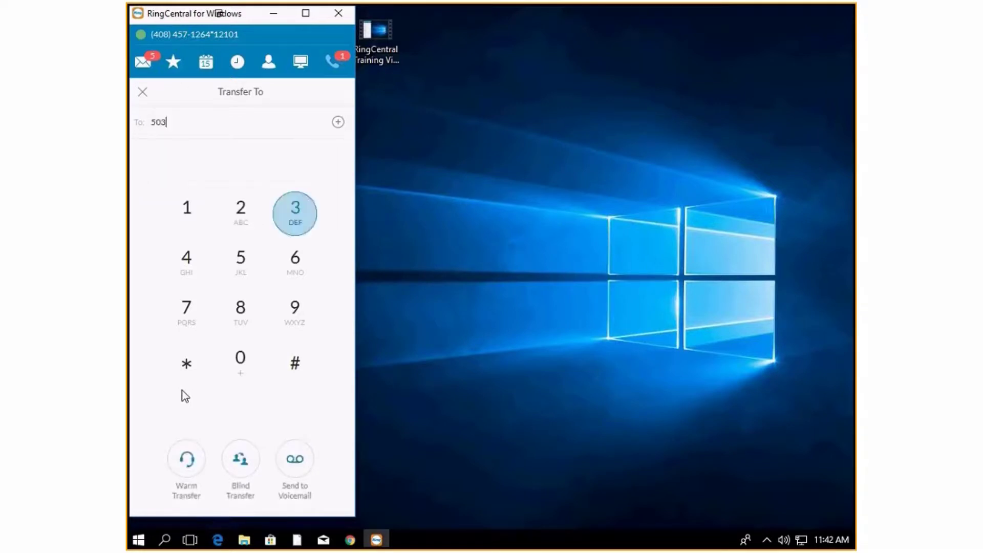
{"action": "key", "text": "BackSpace"}
{"action": "key", "text": "BackSpace"}
{"action": "key", "text": "BackSpace"}
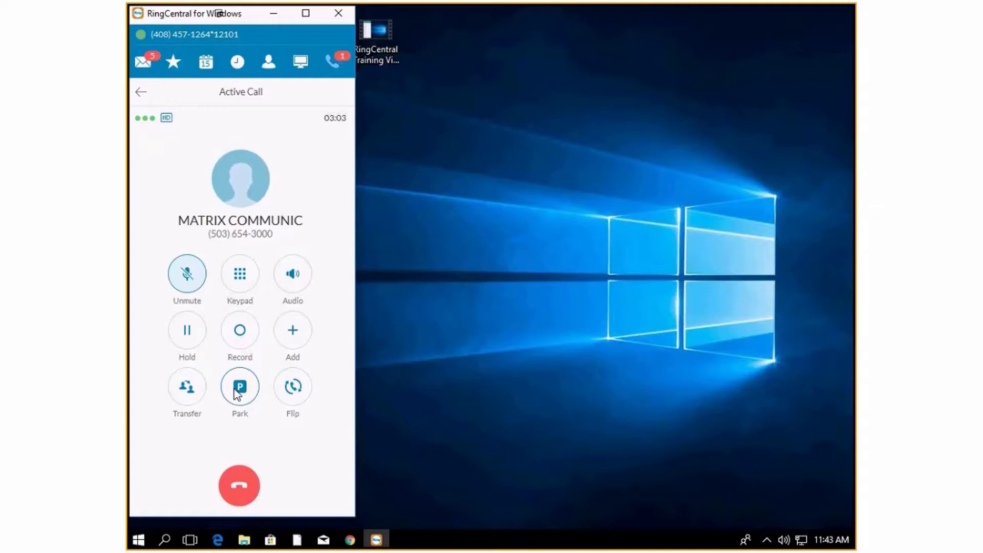
- Park the active call at *800 and dismiss the Call Parked confirmation
{"action": "left_click", "coordinate": [237, 392]}
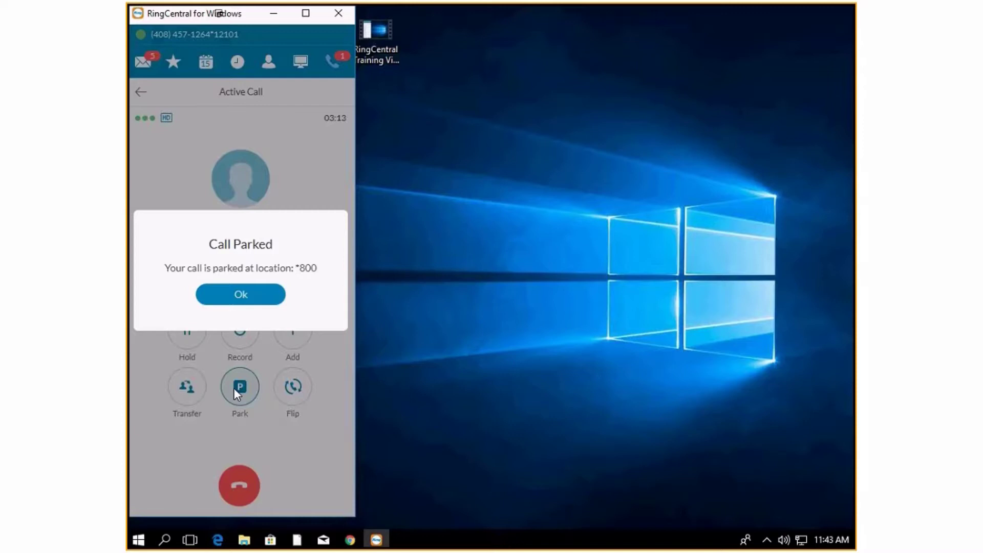
{"action": "left_click", "coordinate": [261, 290]}
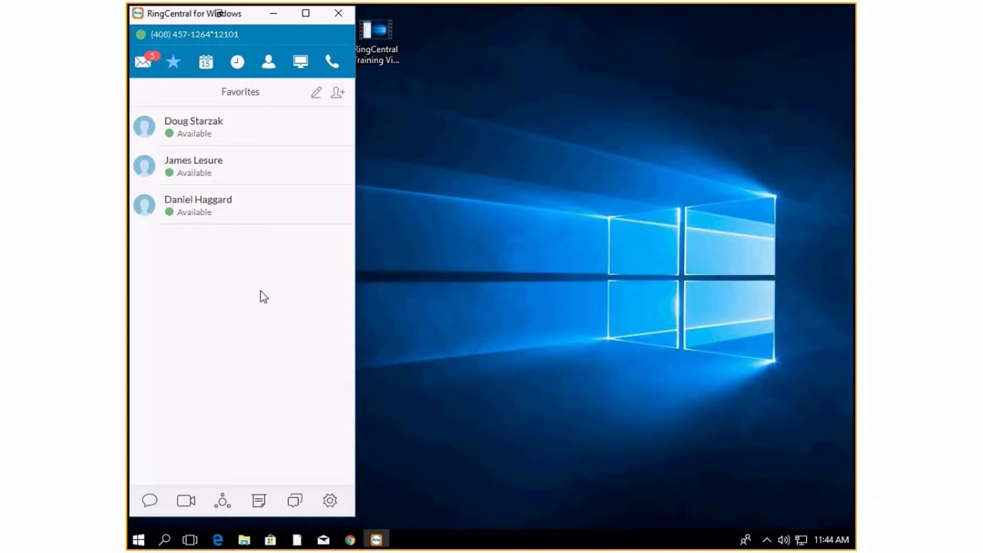
{"action": "mouse_move", "coordinate": [231, 205]}
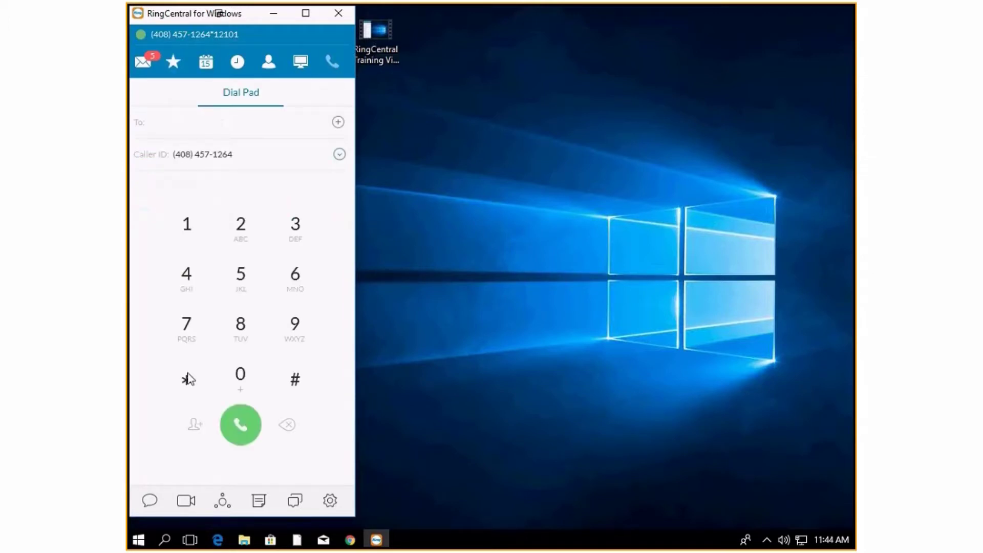
- Dial *800 on the dial pad and call it to pick up the parked call
{"action": "left_click", "coordinate": [177, 385]}
{"action": "left_click", "coordinate": [240, 323]}
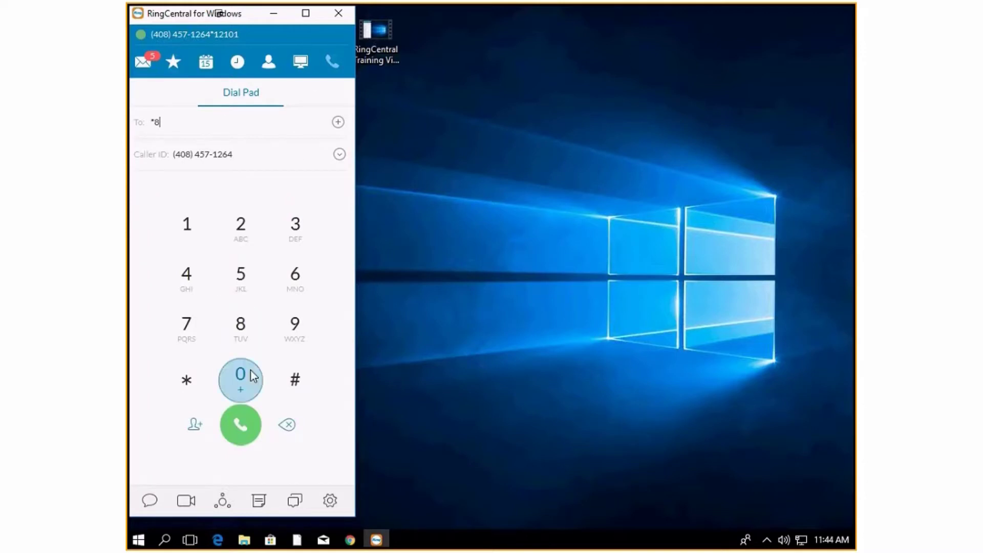
{"action": "left_click", "coordinate": [240, 374]}
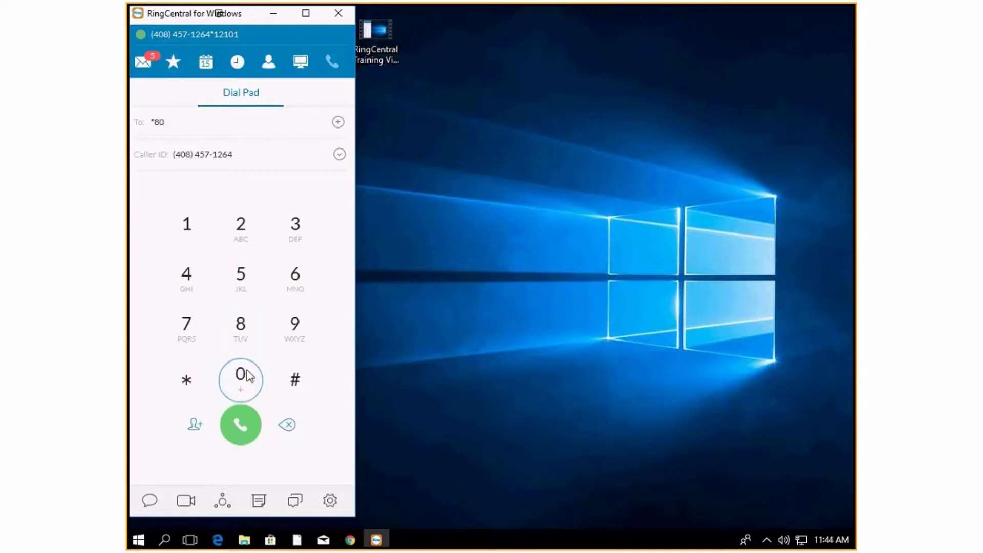
{"action": "left_click", "coordinate": [243, 423]}
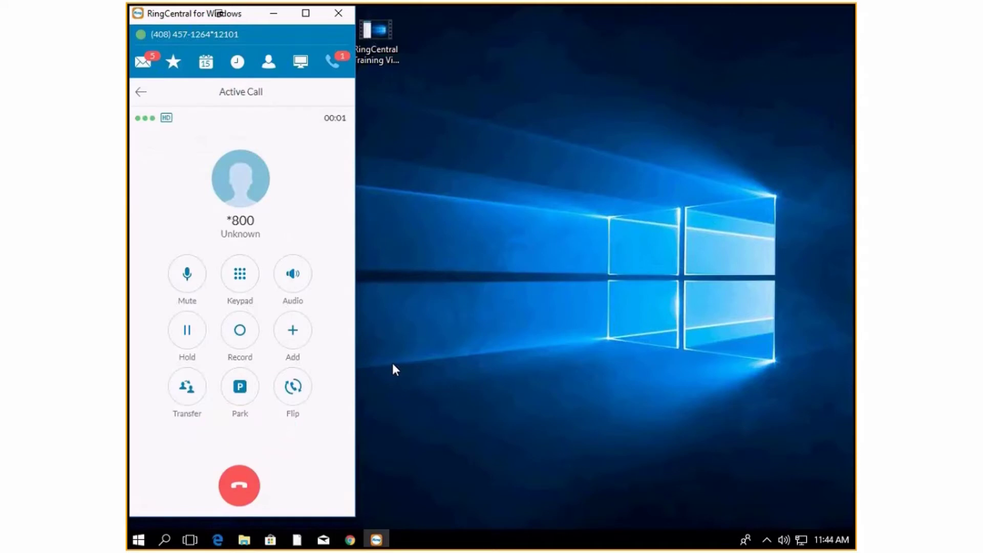
- Mute the retrieved *800 call, check the Flip options, then hang up
{"action": "left_click", "coordinate": [187, 273]}
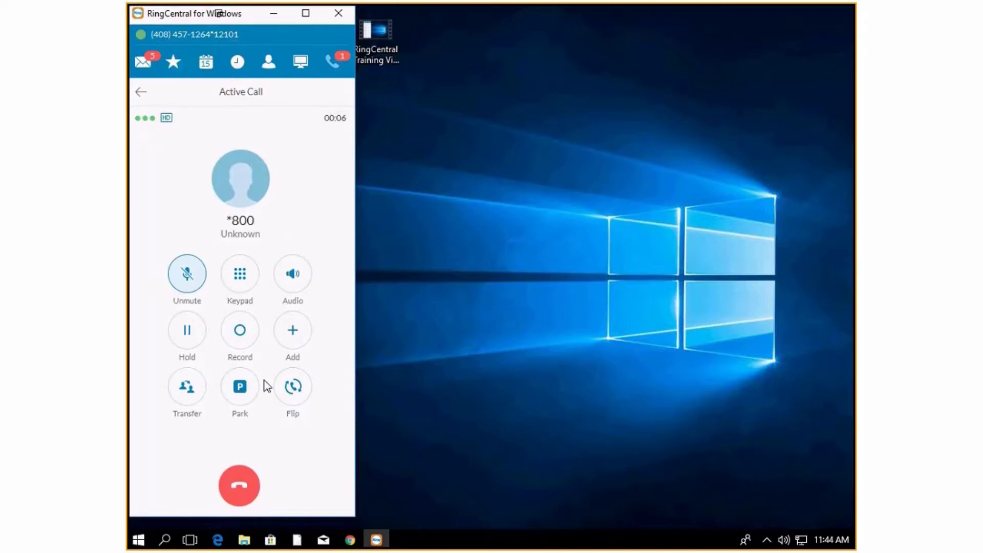
{"action": "left_click", "coordinate": [292, 387]}
{"action": "left_click", "coordinate": [239, 490]}
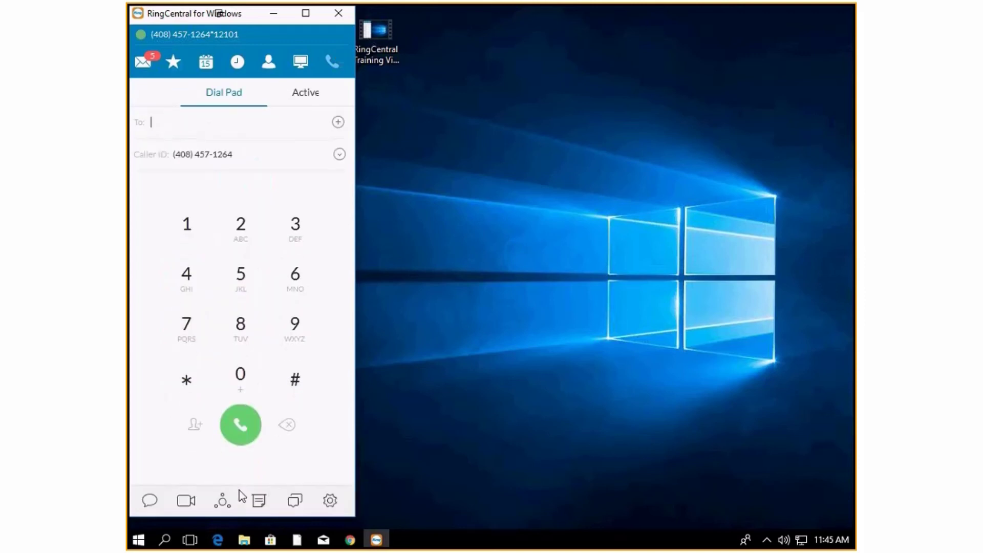